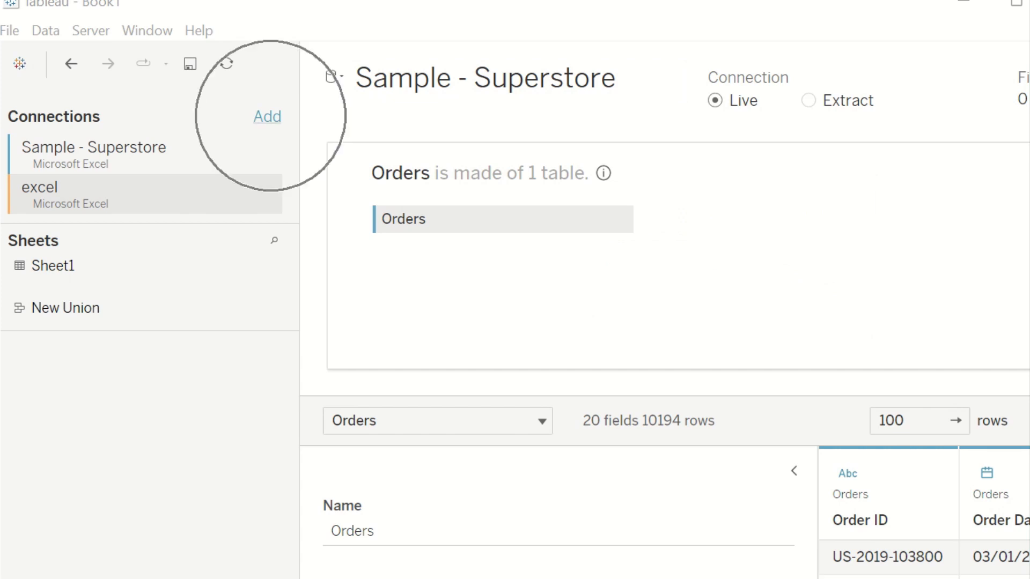
Join Sheet1 beside Orders on the canvas and open the Orders join-field list
left_click(267, 117)
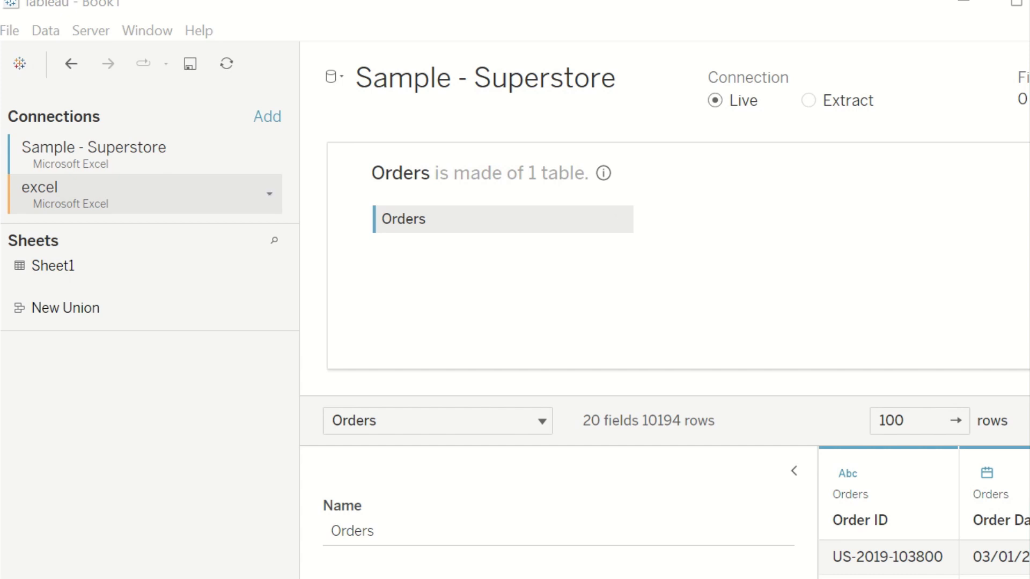
left_click_drag(65, 265, 713, 230)
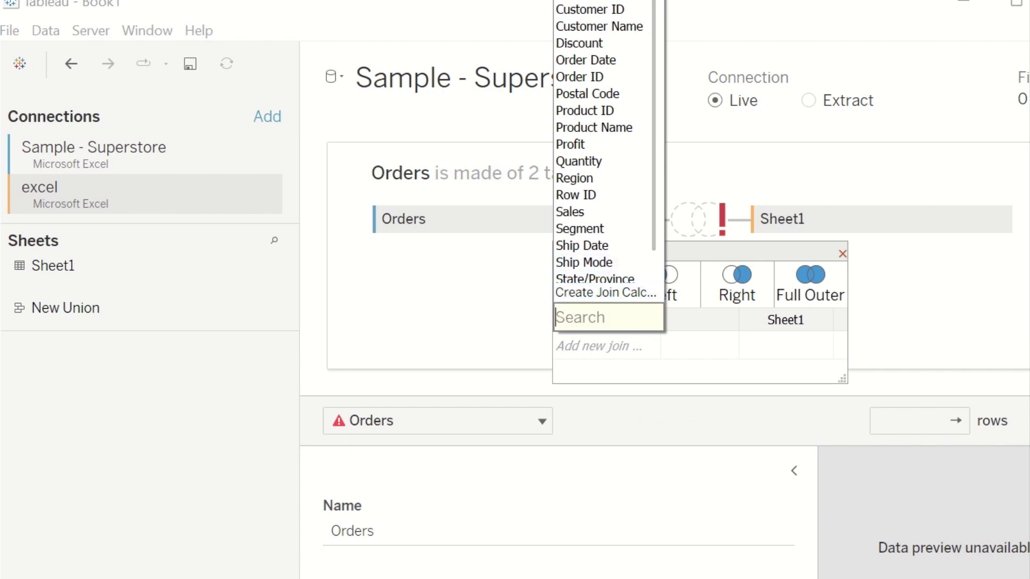
key("Escape")
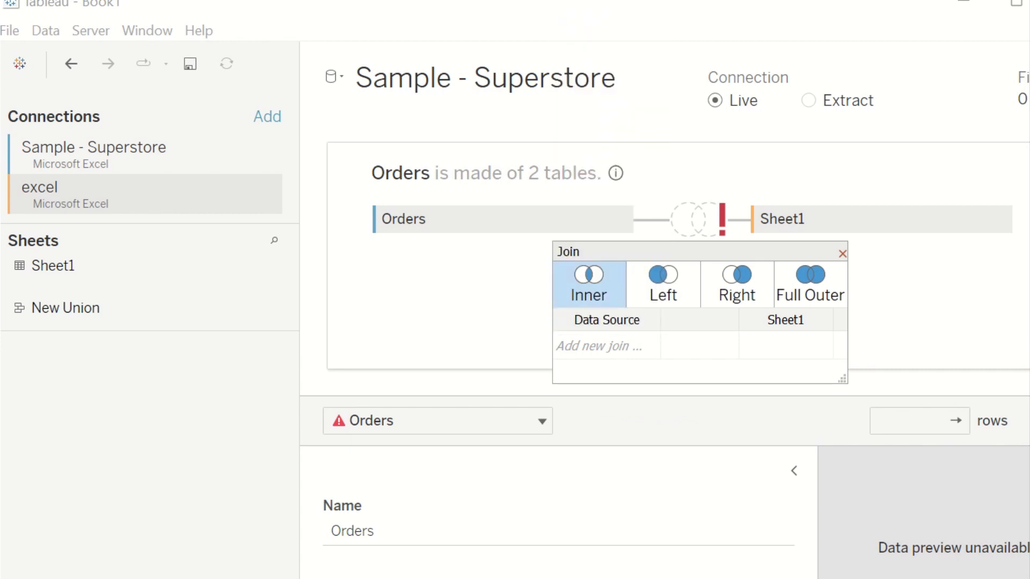
left_click(599, 346)
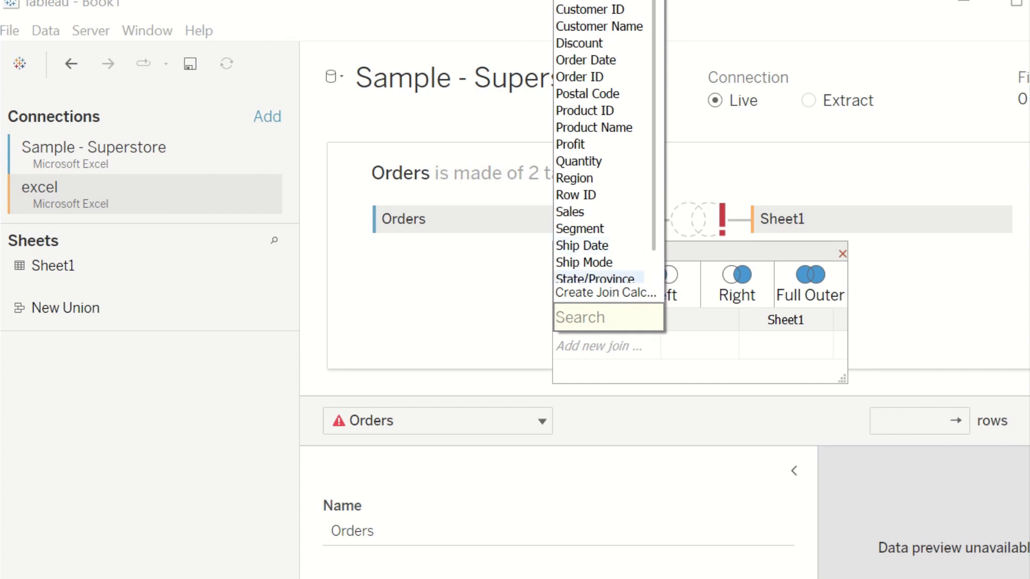
Make the Orders side of the join a calculation of 1, then open Sheet1's field list
left_click(605, 292)
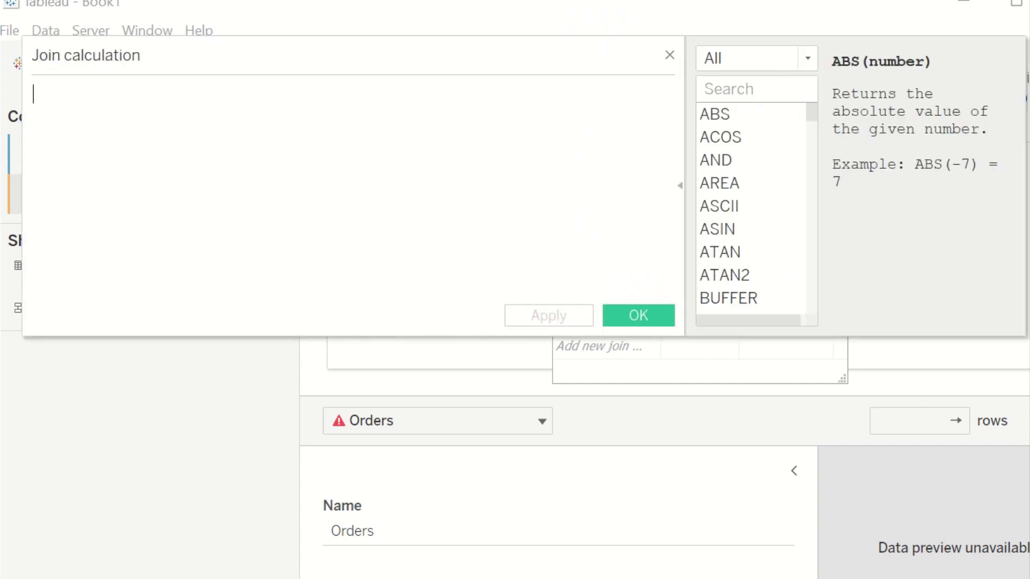
type("1")
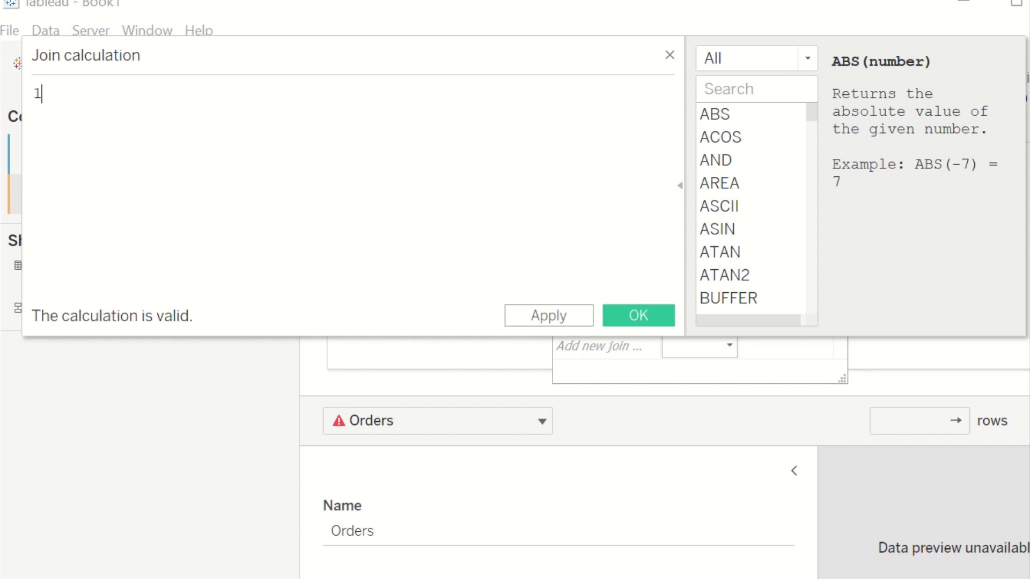
left_click(638, 315)
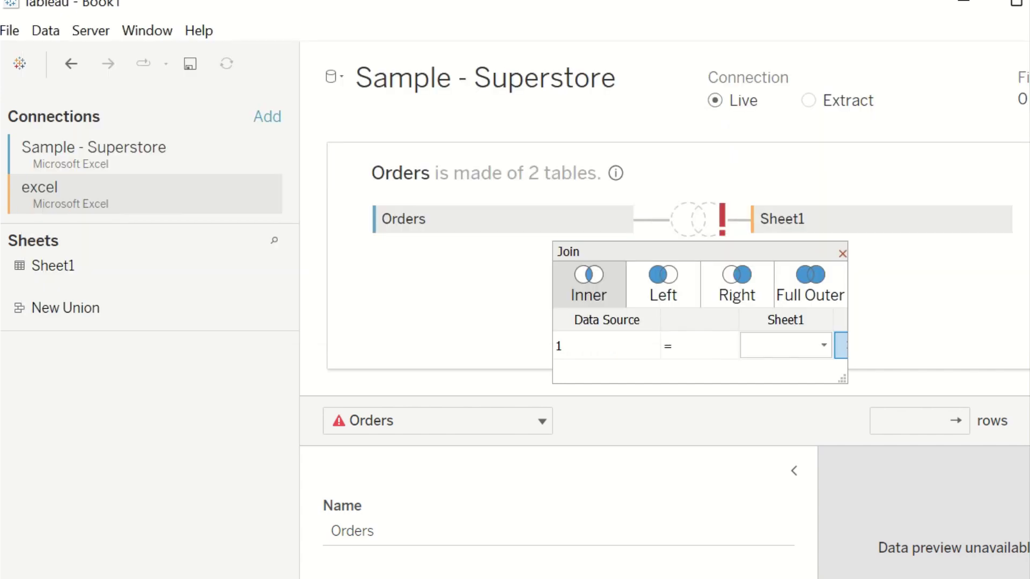
left_click(785, 346)
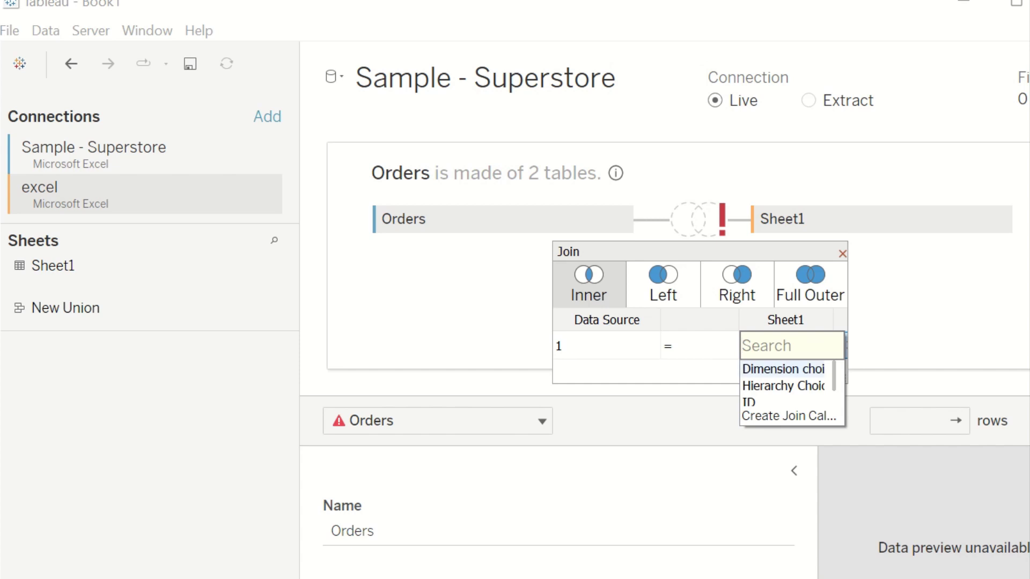
Match the join calculation 1 to Sheet1's ID, giving 24 fields and 101940 rows
left_click(777, 401)
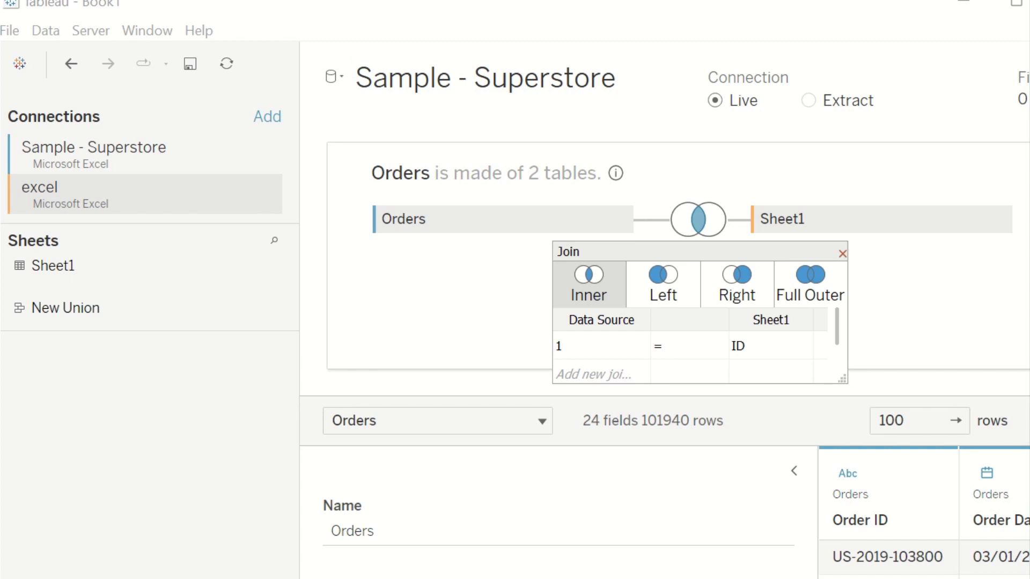
Commit the 1 = ID join clause between Orders and Sheet1
left_click(771, 346)
key("Return")
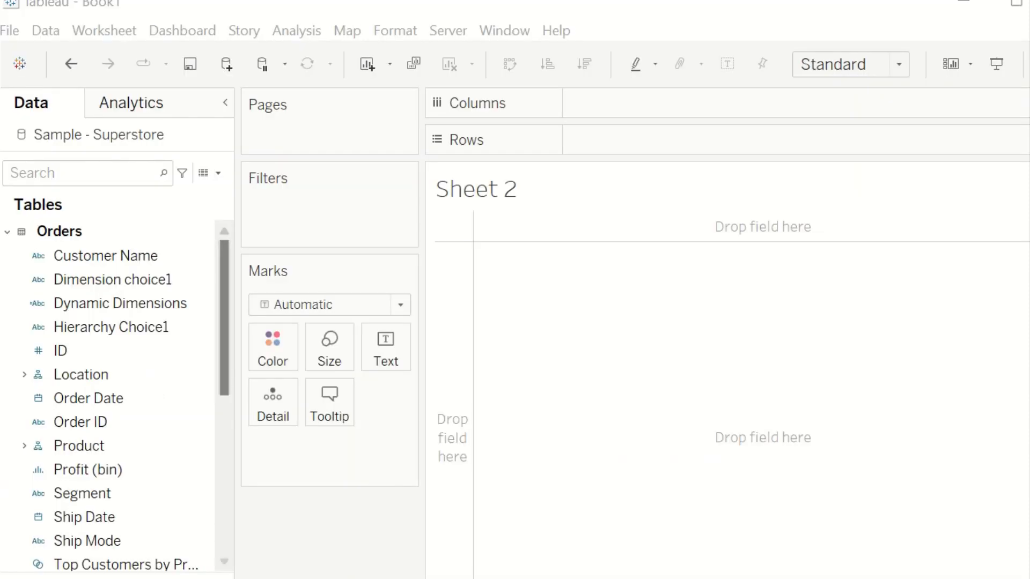
Create a new calculated field named Dynamic Dimensions
left_click(217, 173)
left_click(218, 173)
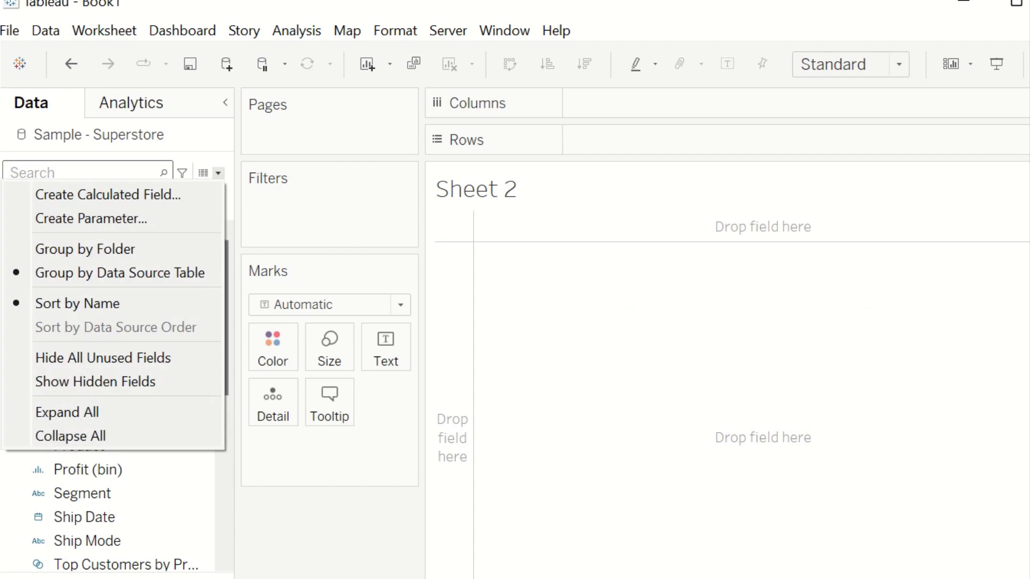
left_click(107, 193)
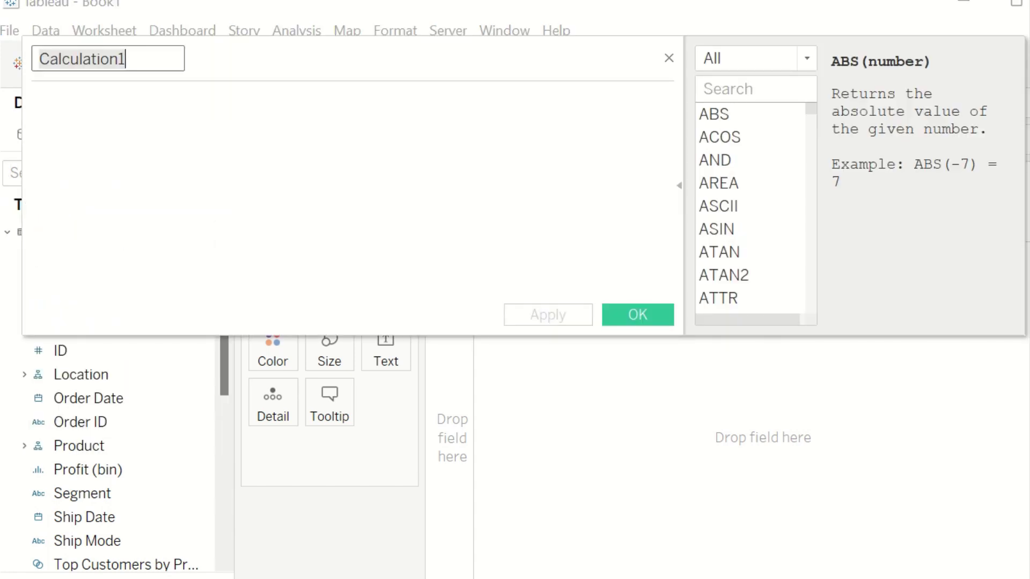
type("Dyna")
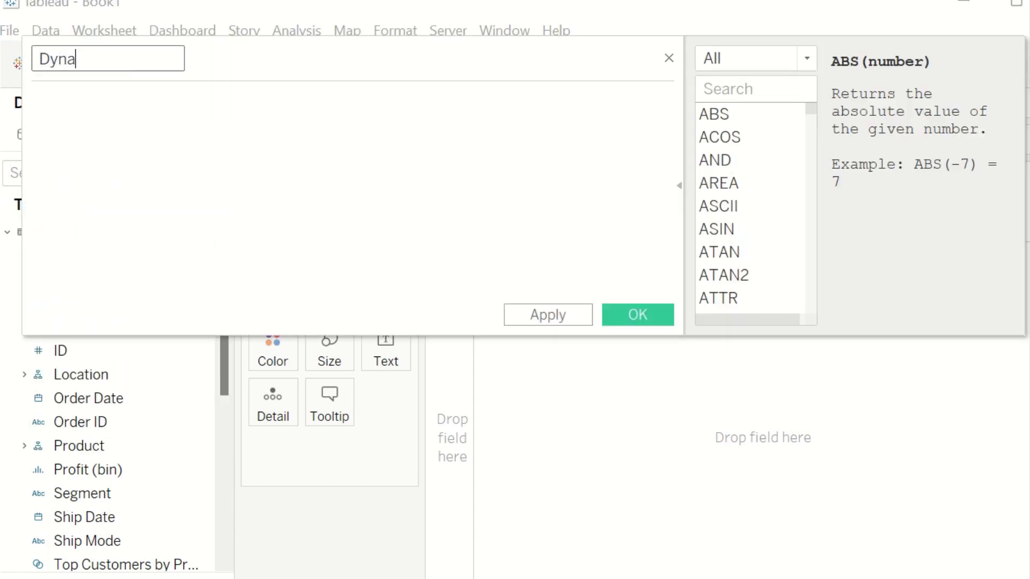
type("mic Dimension")
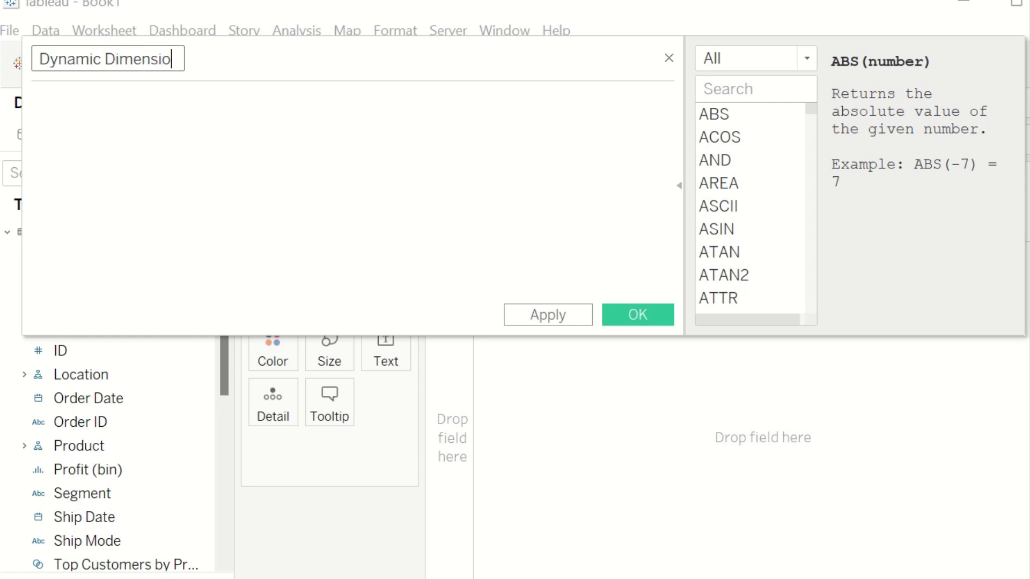
Write the formula CASE [Dimension choice1] WHEN "Category" THEN [Category]
left_click(34, 100)
type("case")
key("Return")
key("BackSpace")
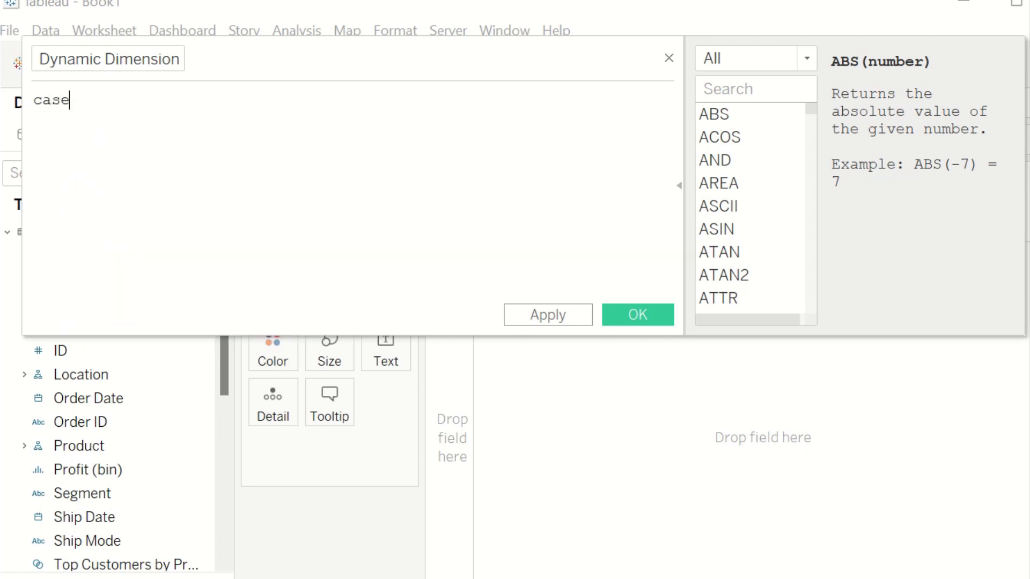
key("Return")
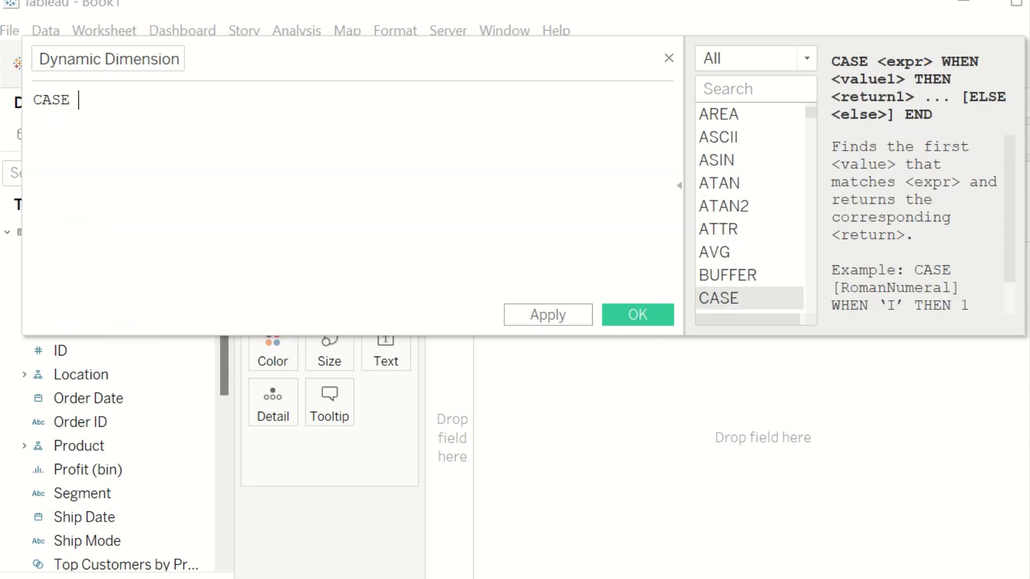
type("d")
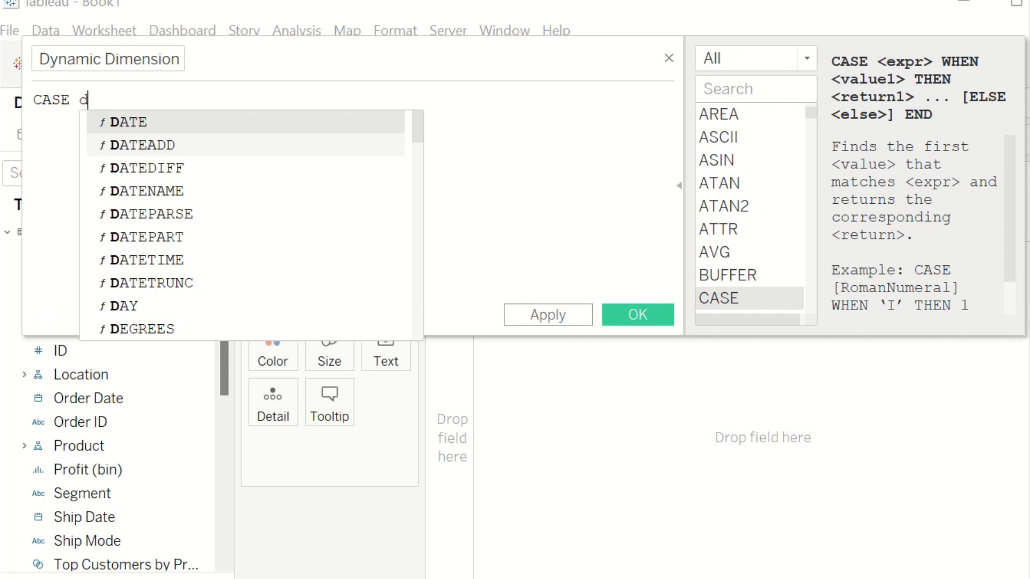
type("im")
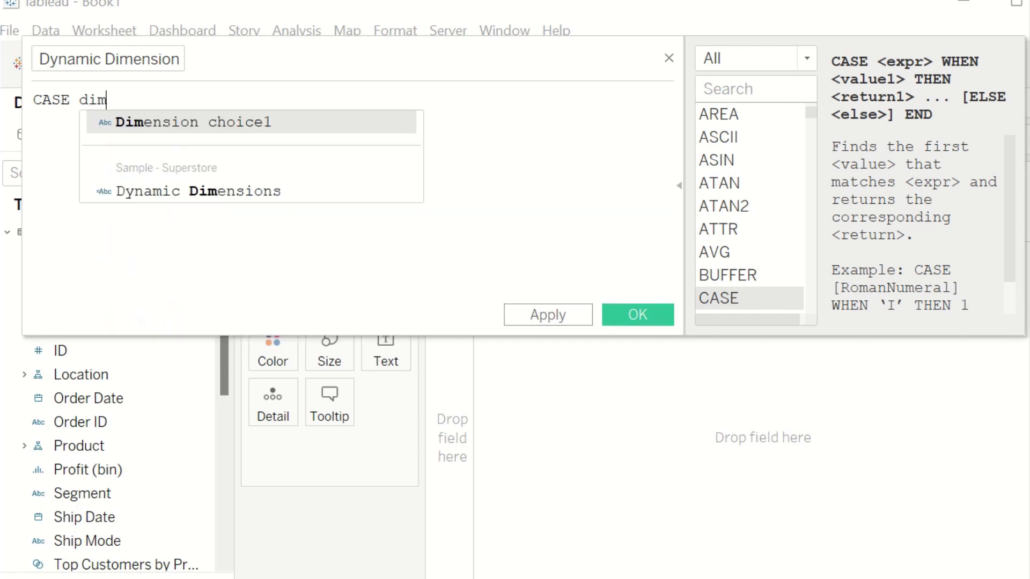
type("ensi")
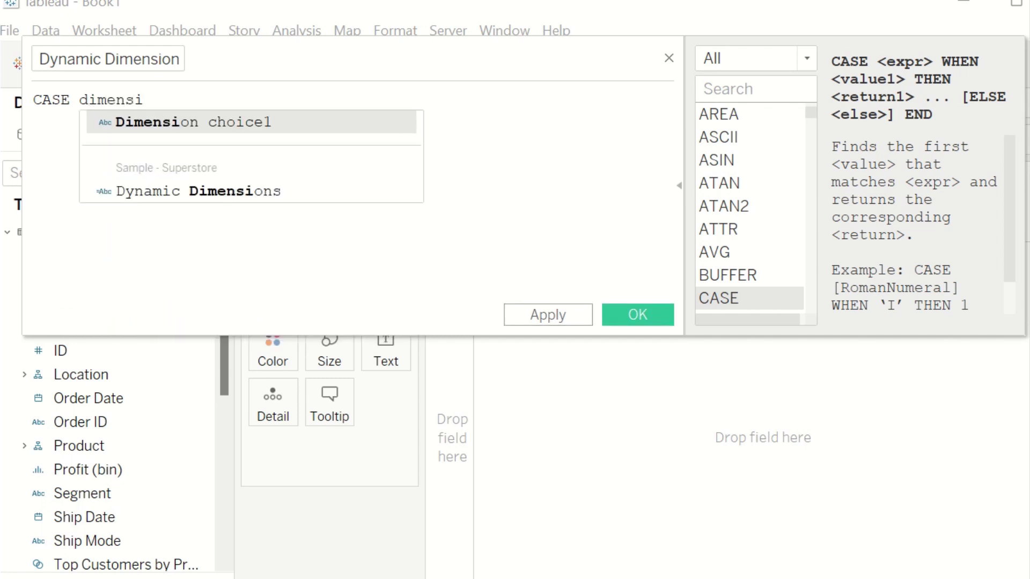
key("Return")
key("Return")
type("whe")
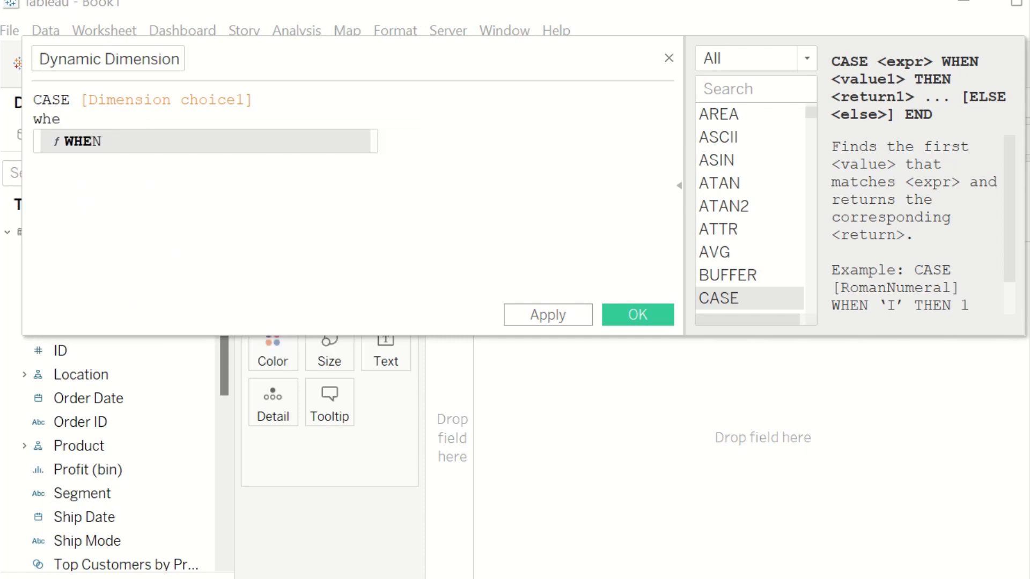
key("Return")
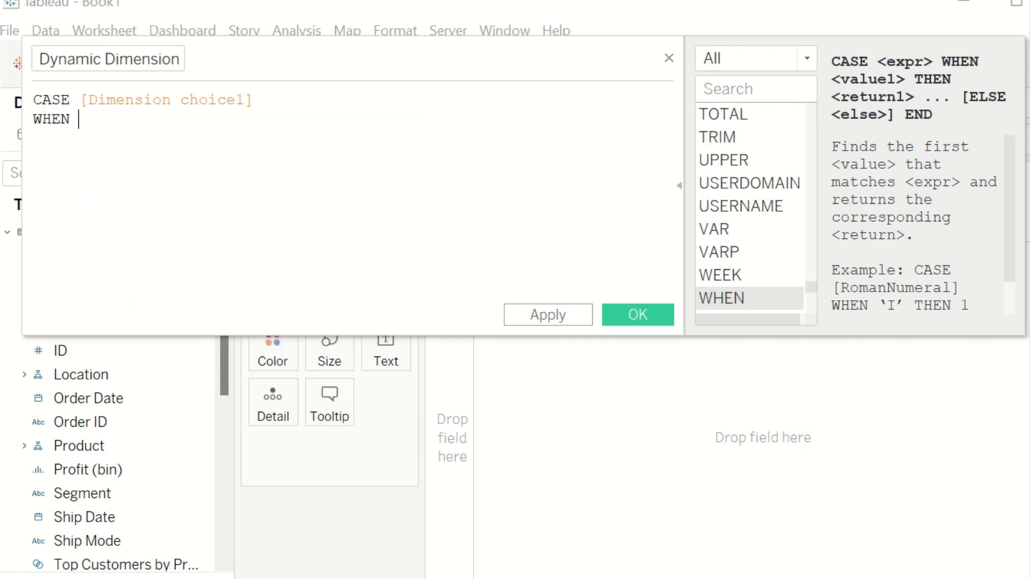
type("\"Category\" the")
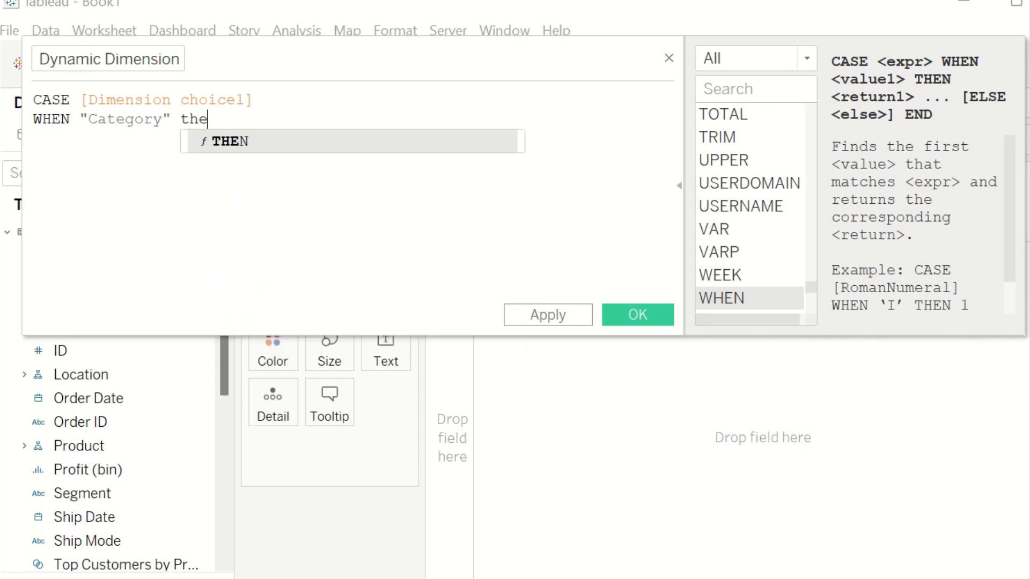
key("Return")
type("categ")
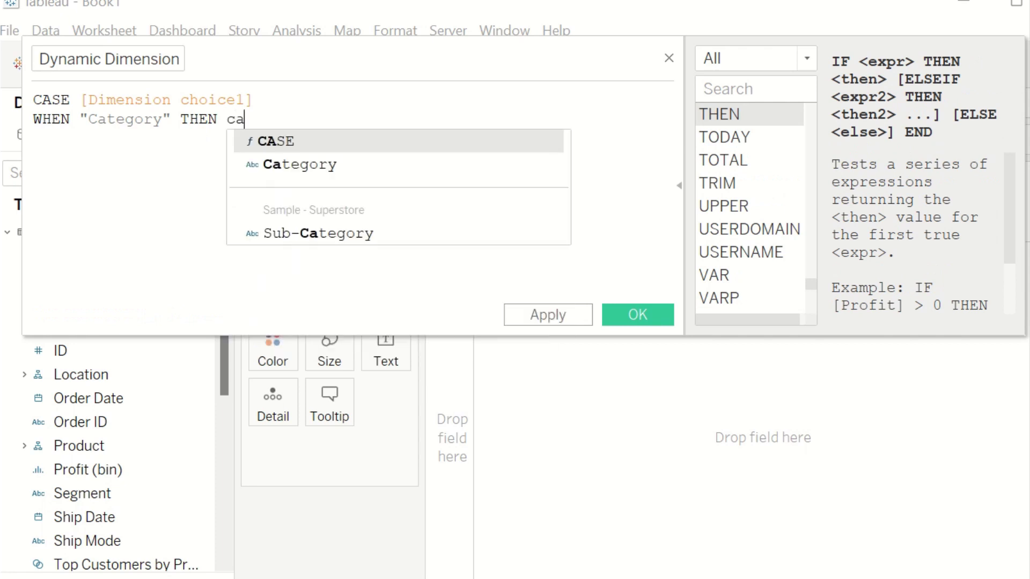
key("Return")
key("Return")
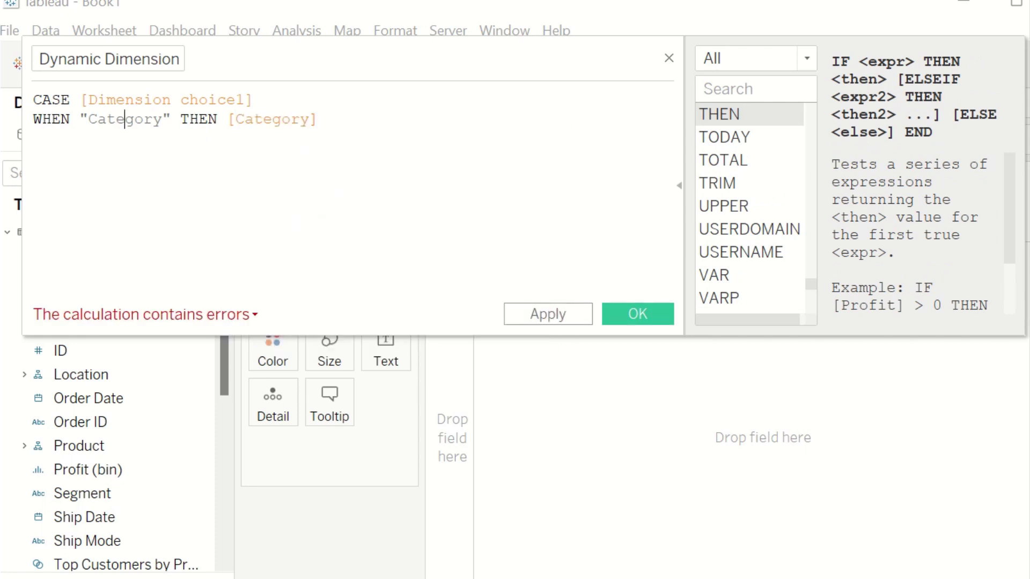
Duplicate the WHEN line for other choices, save the calculation, and place Dynamic Dimensions on Rows
triple_click(125, 119)
key("ctrl+c")
key("ctrl+v")
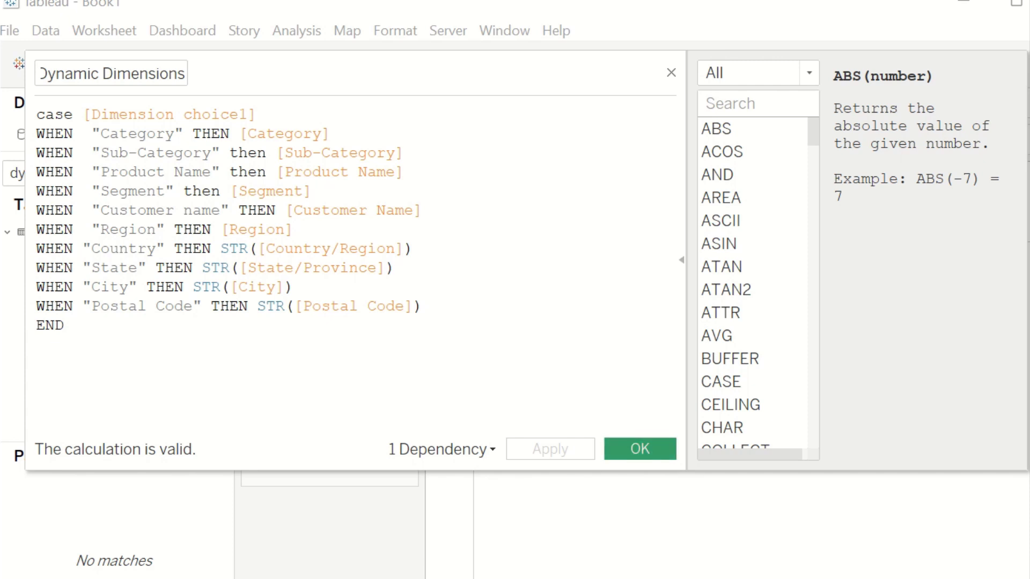
left_click(640, 448)
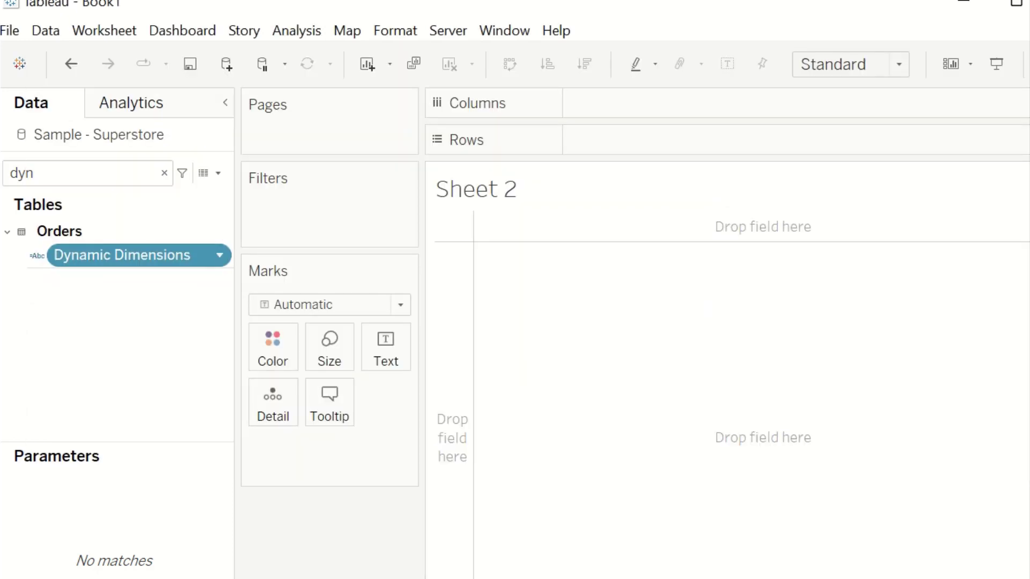
left_click_drag(123, 256, 651, 168)
left_click_drag(601, 141, 606, 141)
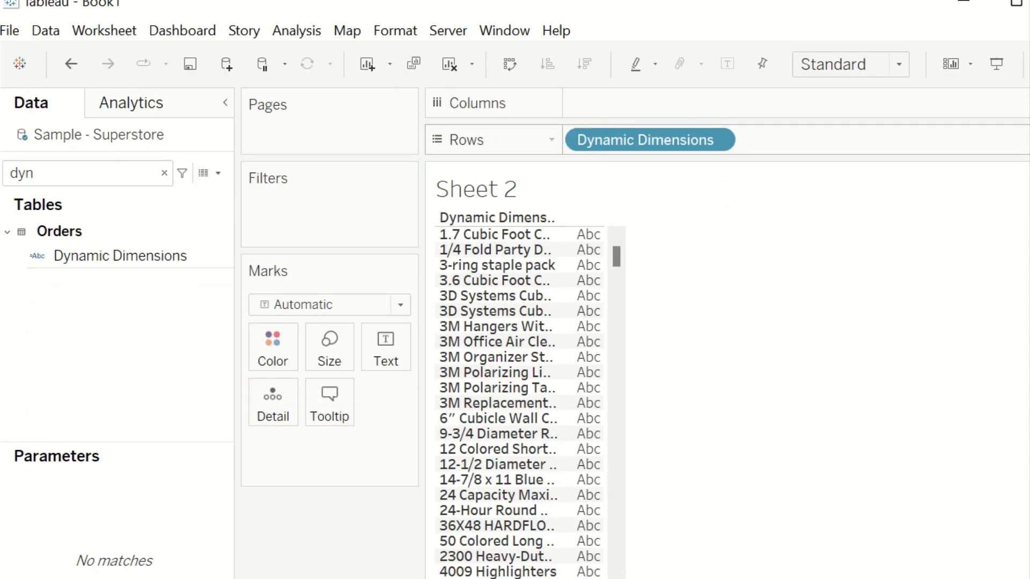
double_click(22, 174)
Put SUM(Sales) on Columns and sort the bars descending by Sales
key("BackSpace")
key("BackSpace")
key("BackSpace")
type("sales")
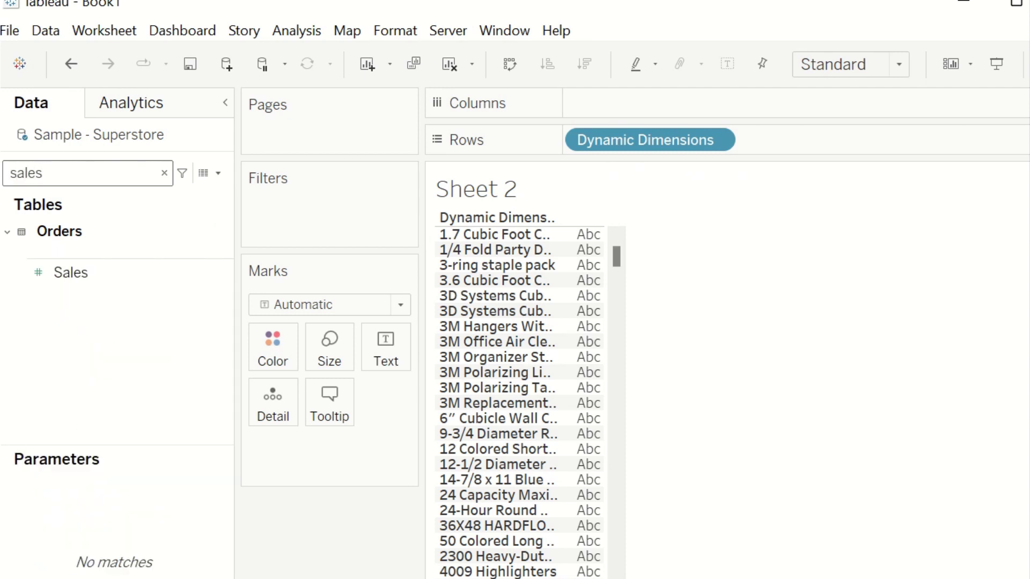
left_click_drag(70, 273, 643, 103)
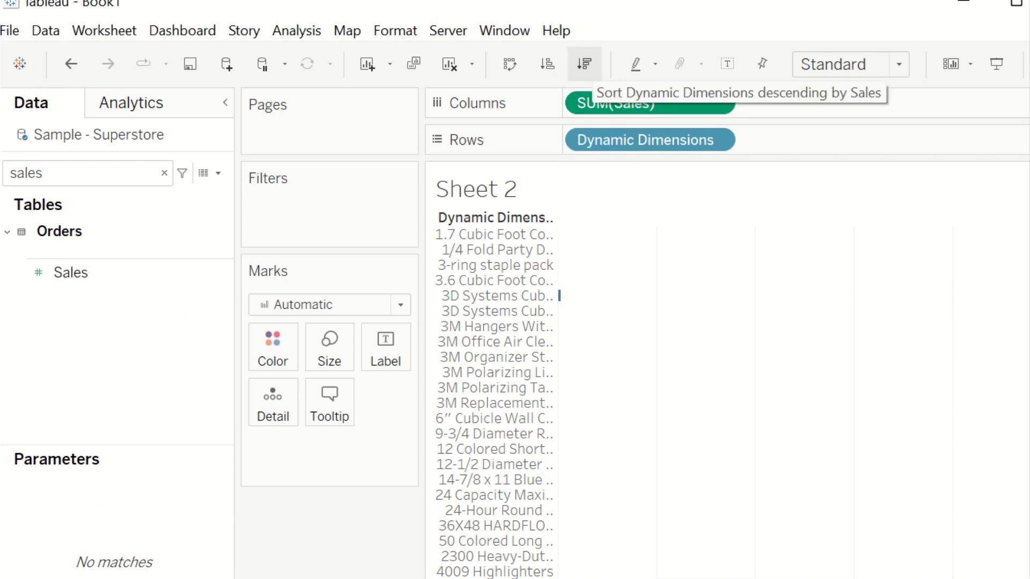
left_click(584, 63)
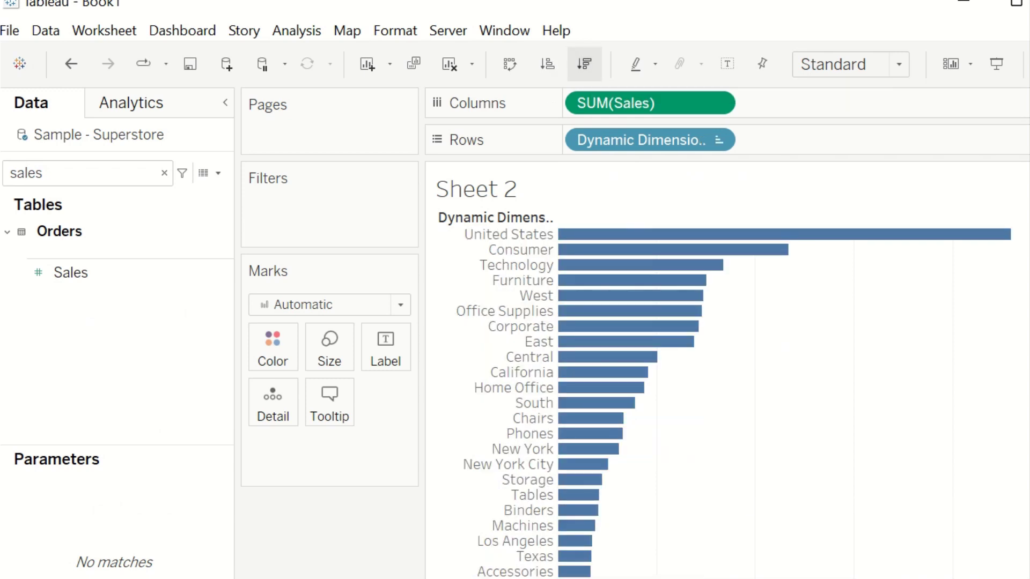
left_click(80, 173)
double_click(26, 173)
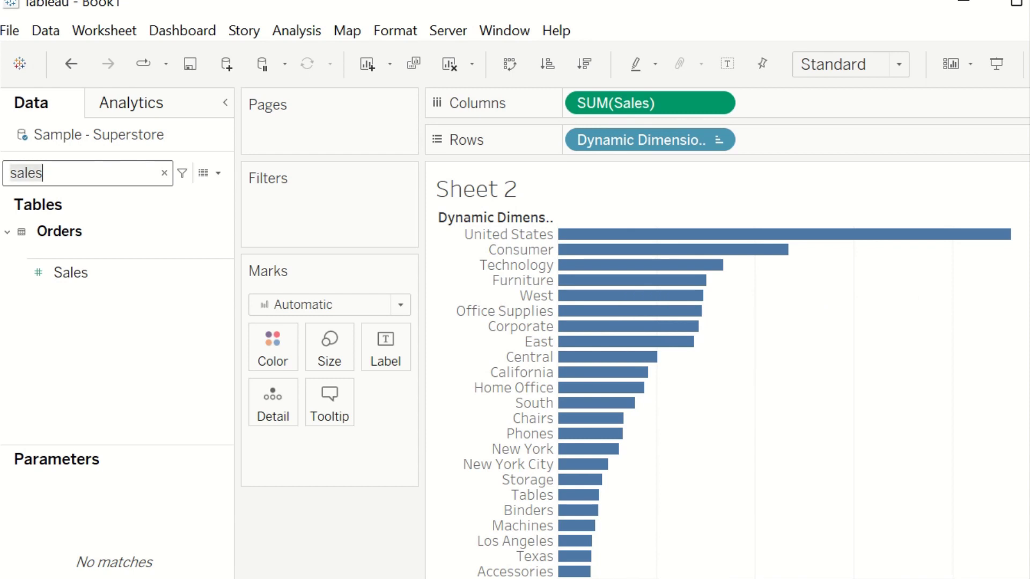
Drop Profit on the Color card so bars are shaded by SUM(Profit)
type("profi")
left_click_drag(70, 305, 281, 357)
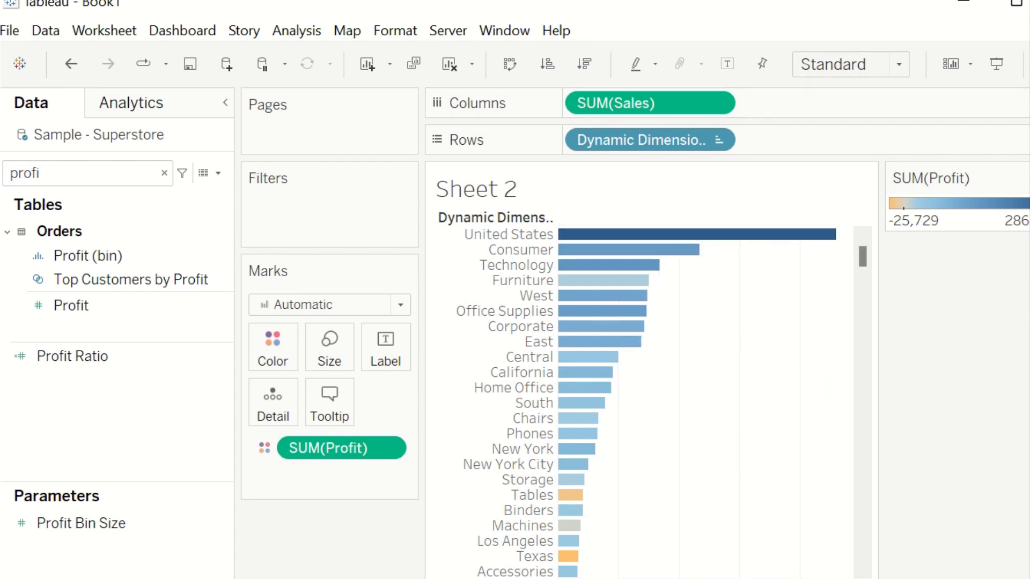
key("BackSpace")
key("BackSpace")
key("BackSpace")
key("BackSpace")
key("BackSpace")
type("dimen")
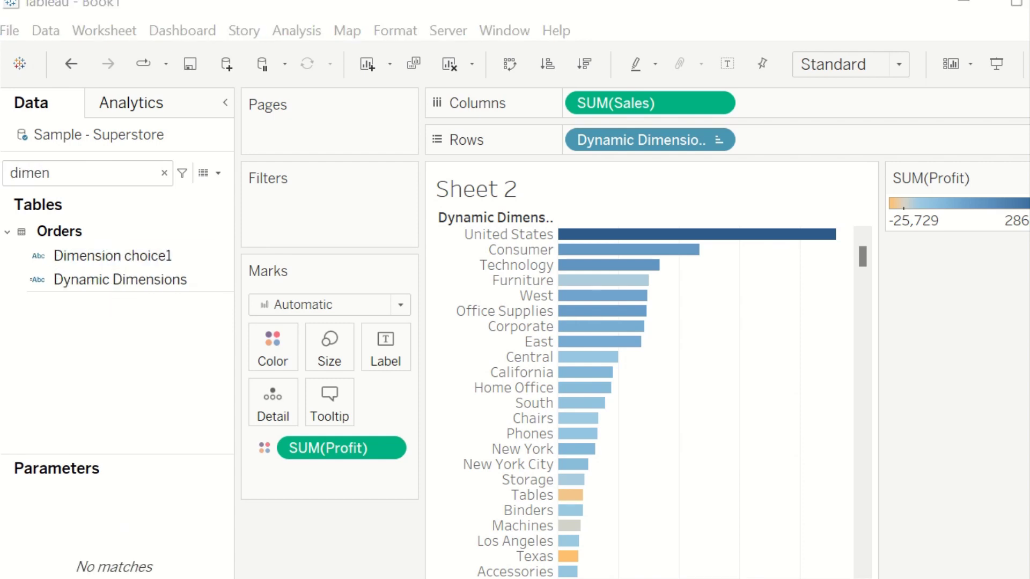
double_click(31, 173)
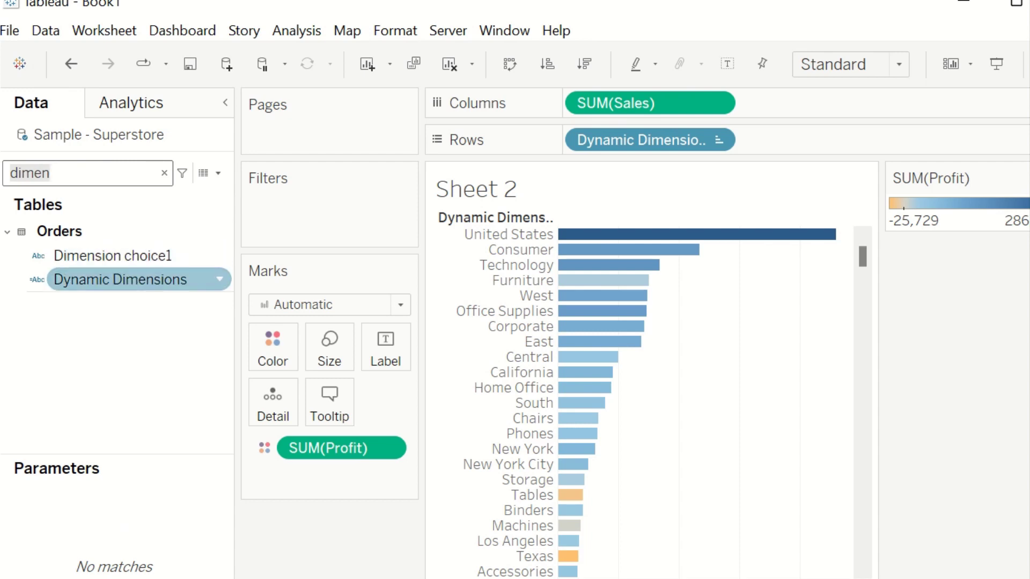
Show a Dimension choice1 filter as a Single Value (list) with Only Relevant Values
right_click(224, 256)
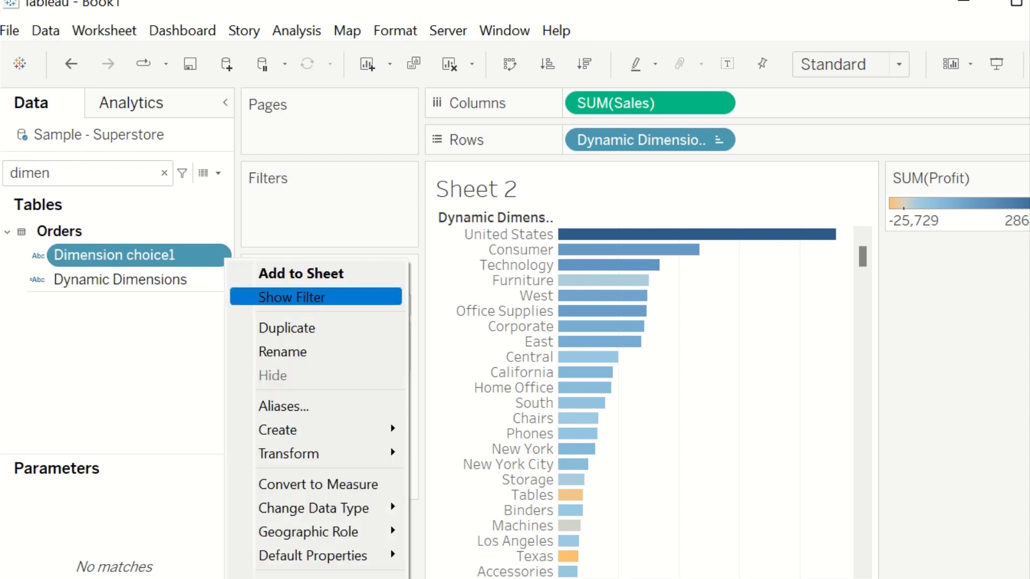
left_click(291, 298)
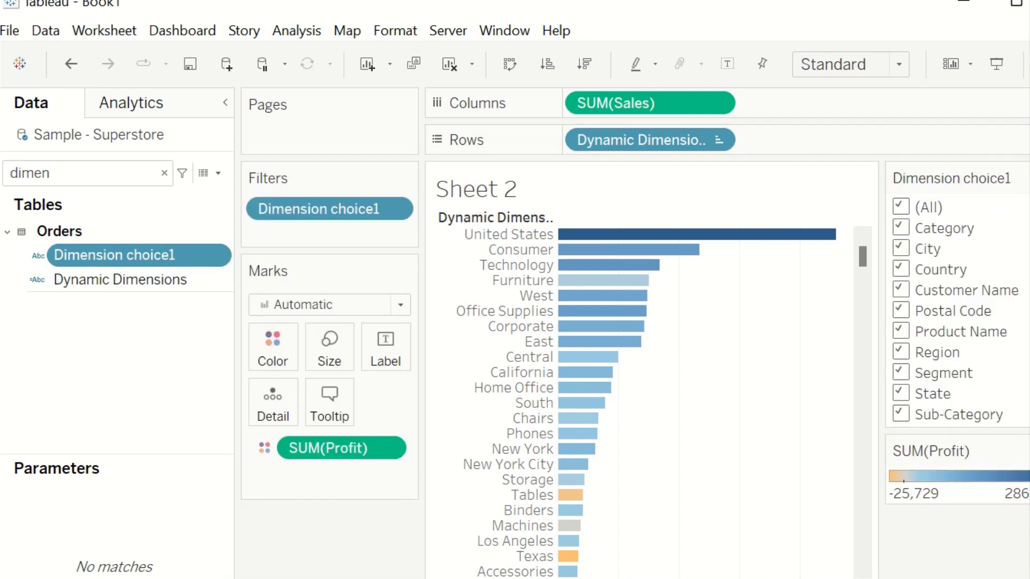
left_click(974, 176)
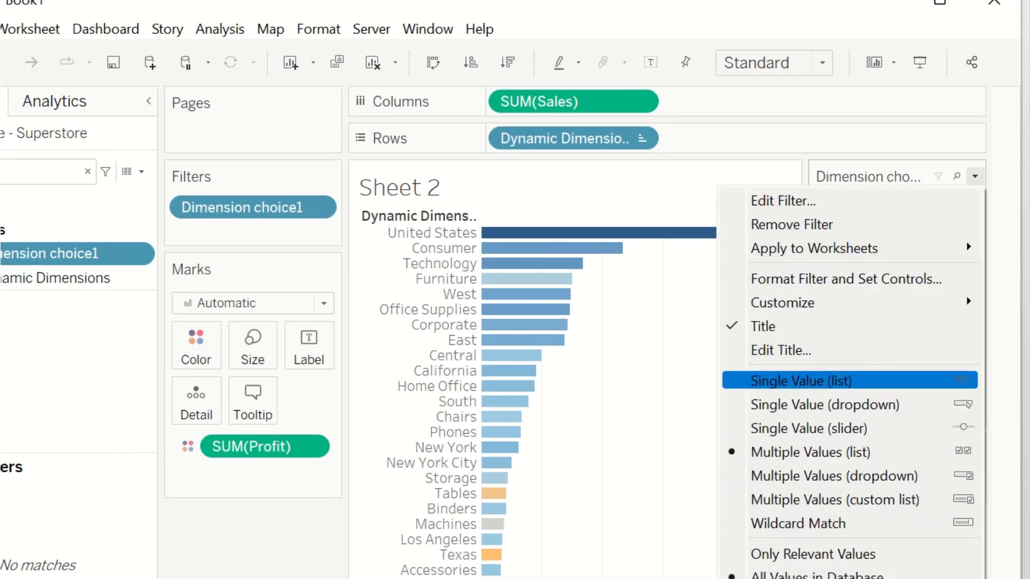
left_click(839, 381)
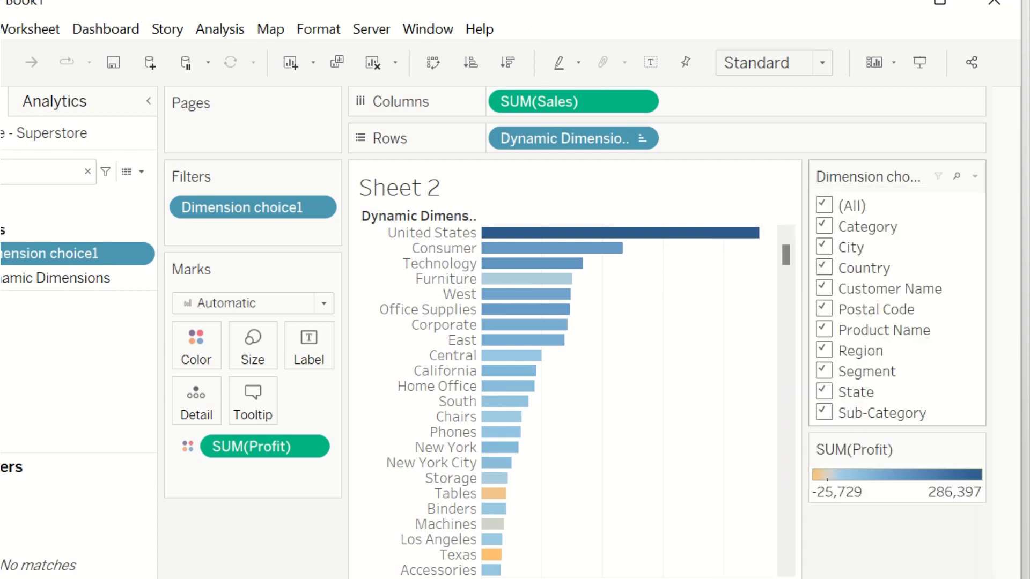
left_click(975, 176)
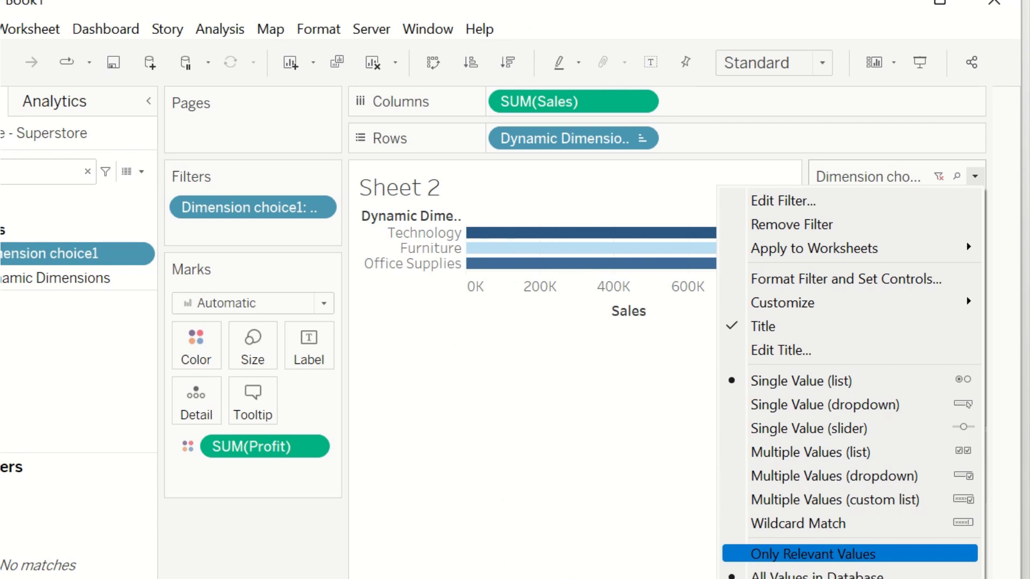
left_click(850, 553)
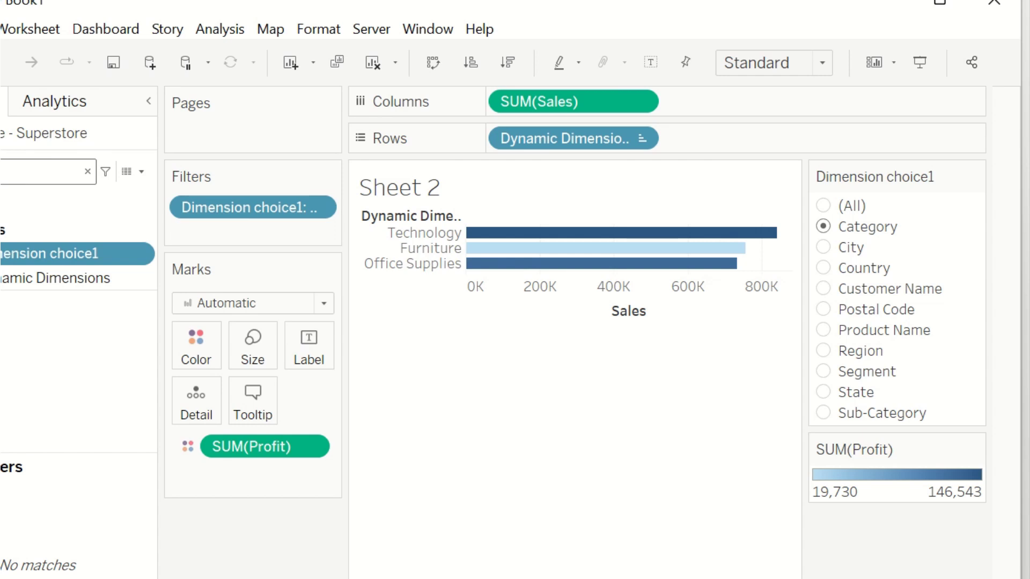
type("hie")
Show a Hierarchy Choice1 filter as a Single Value (list) with Only Relevant Values
left_click(143, 254)
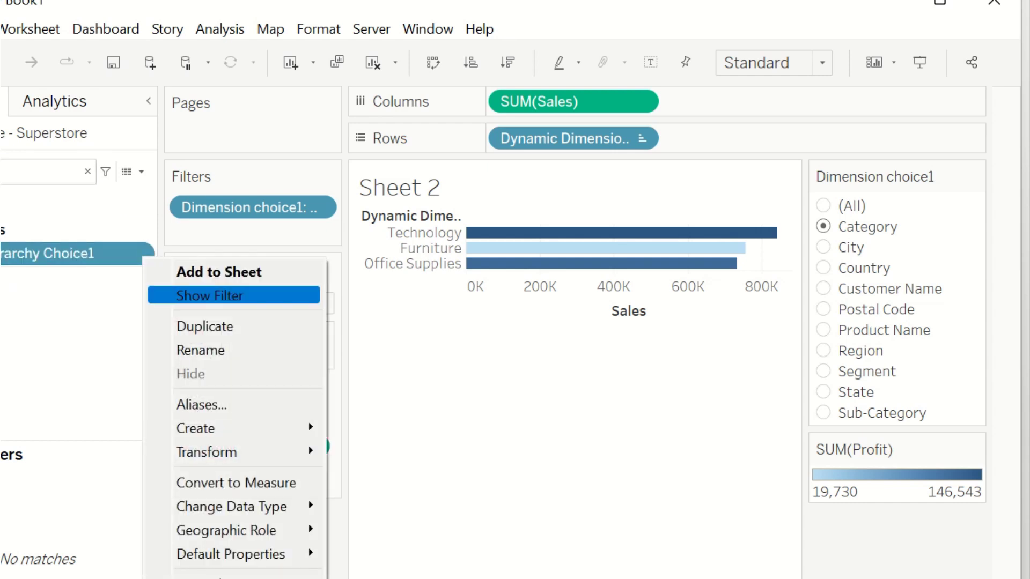
left_click(209, 296)
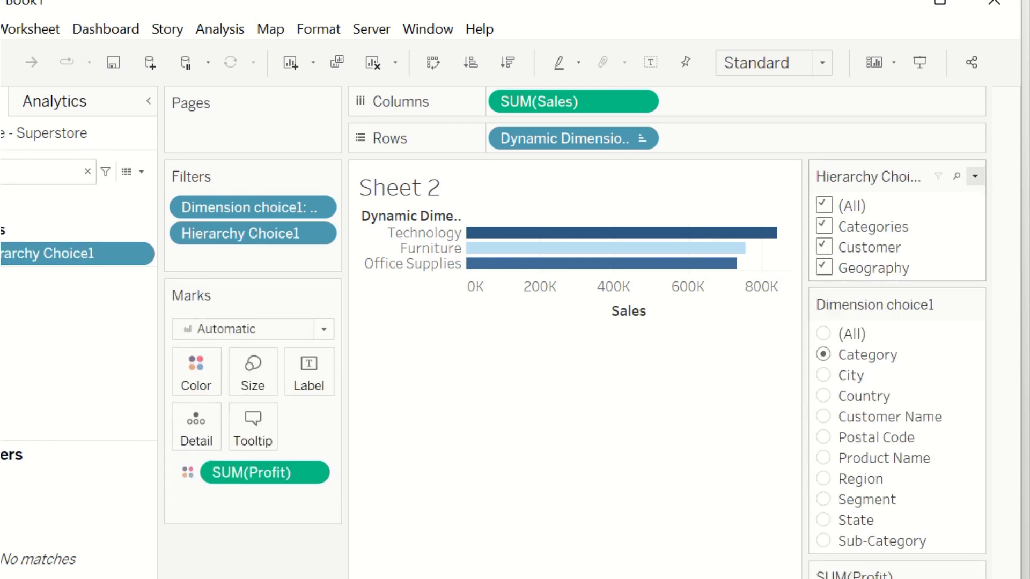
left_click(975, 176)
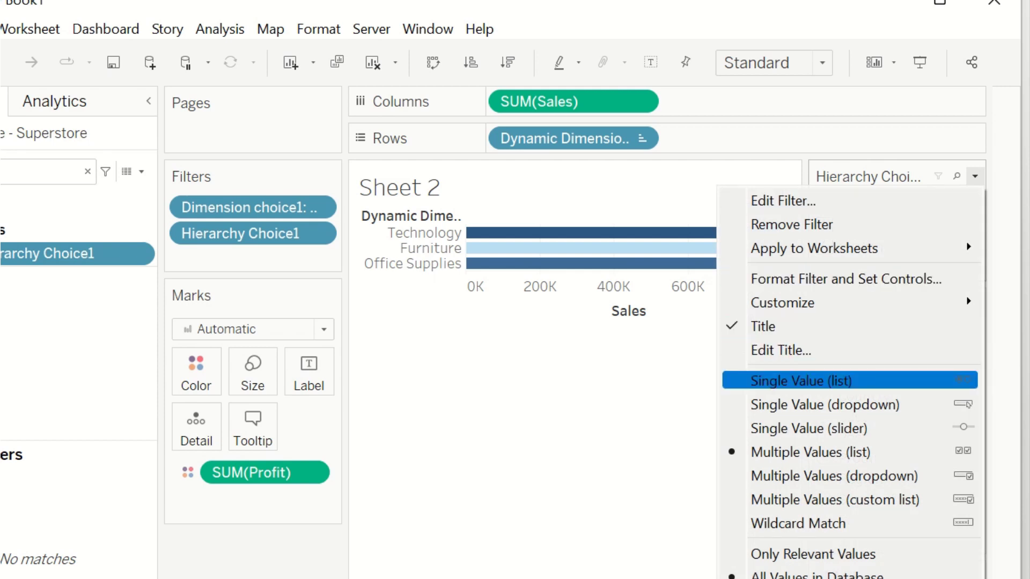
left_click(801, 380)
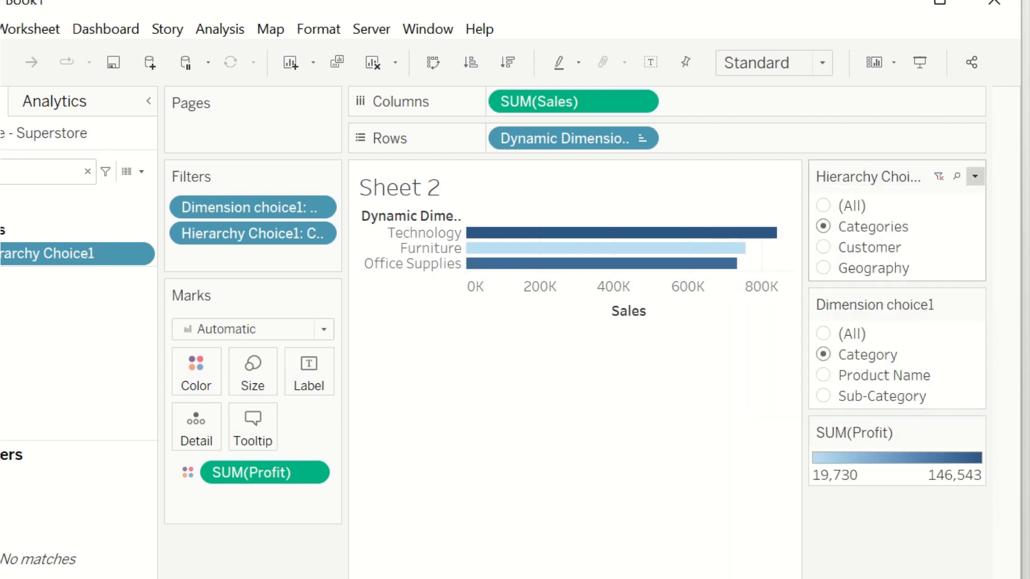
left_click(974, 176)
left_click(794, 554)
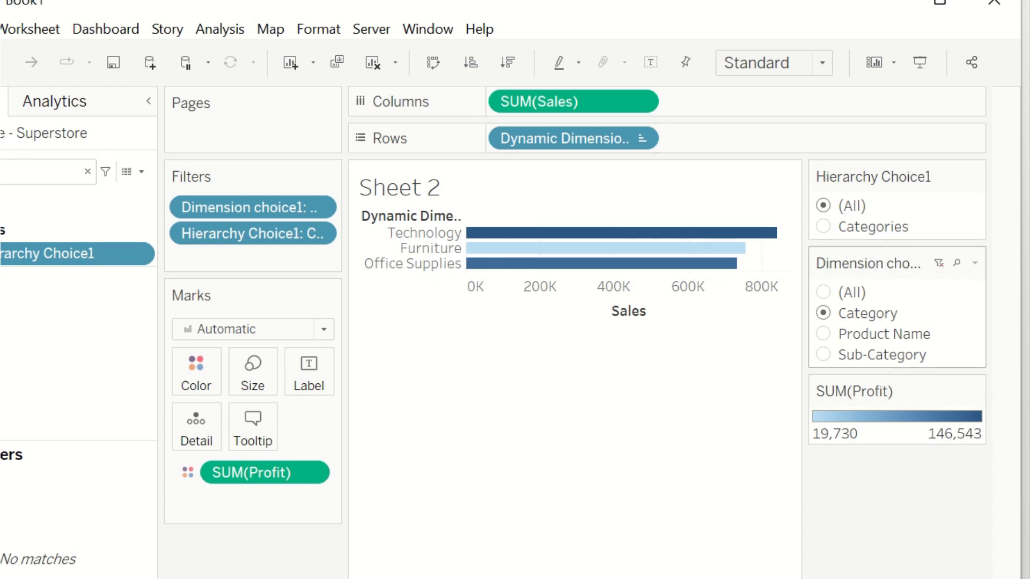
Set Dimension choice1 to (All), Hierarchy Choice1 to Customer, then Dimension choice1 to Customer Name
left_click(823, 293)
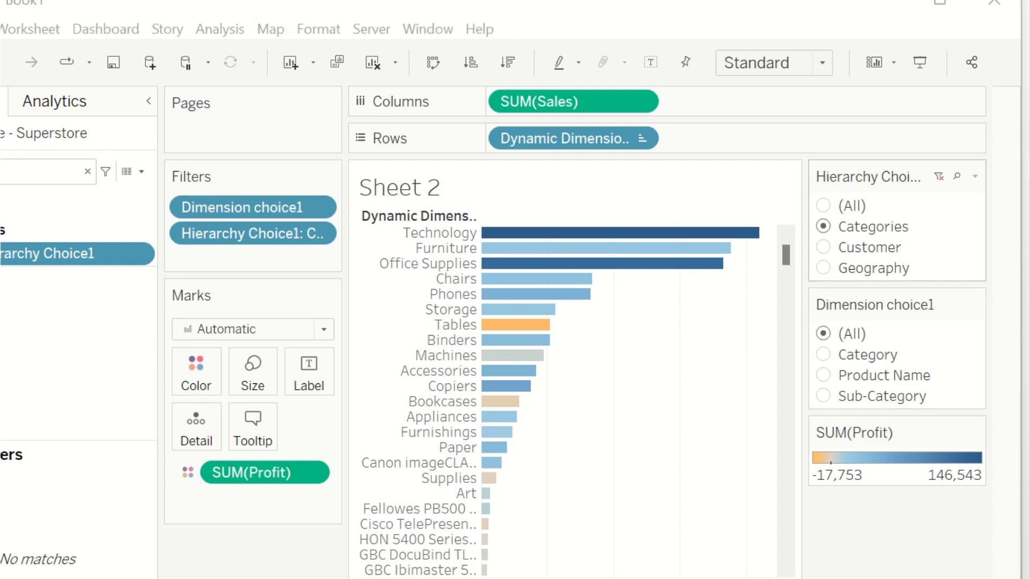
left_click(823, 247)
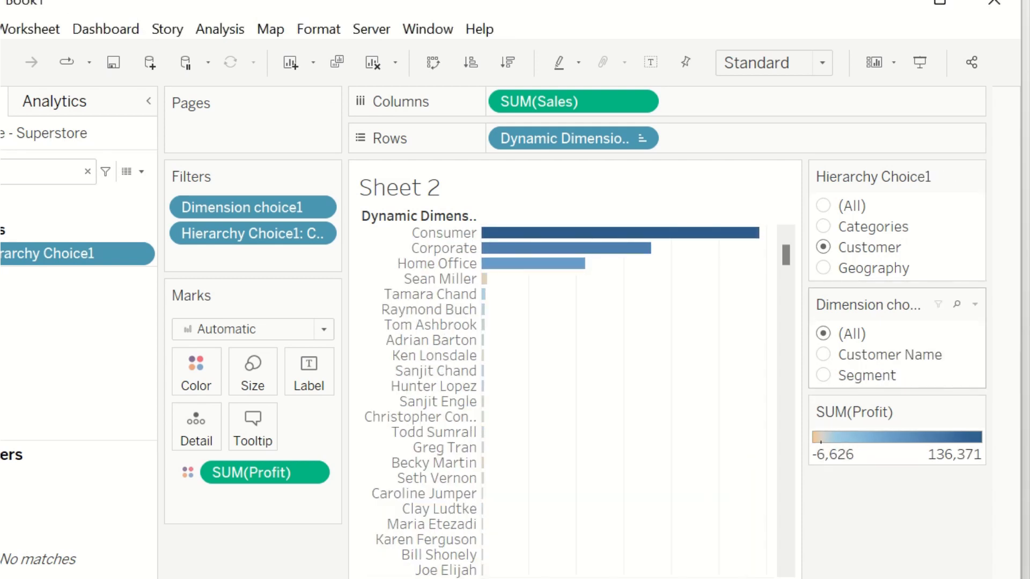
left_click(823, 354)
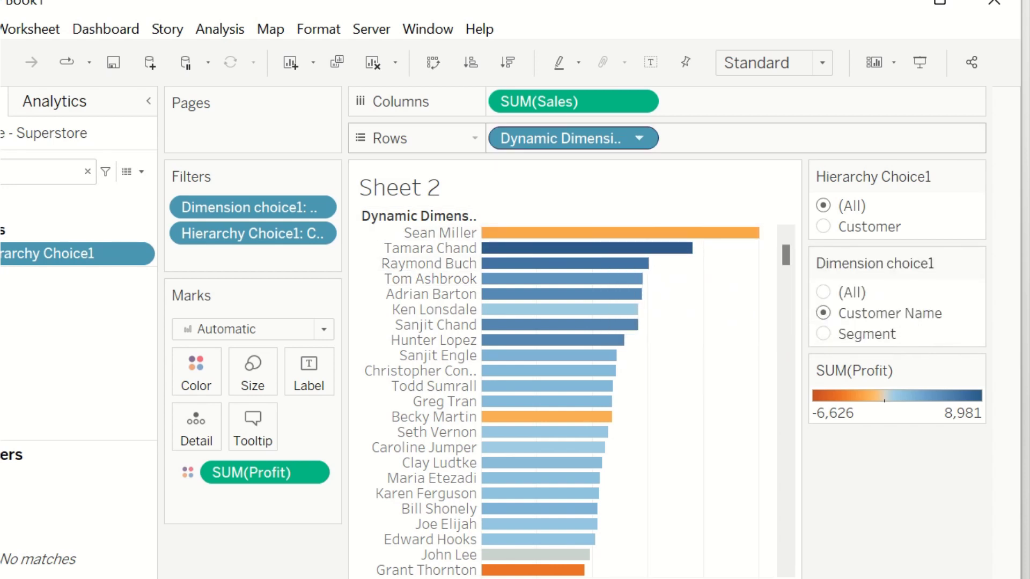
In the Dynamic Dimensions Sort dialog, choose a Nested, Descending sort and open the Field Name list (currently Category)
left_click(639, 137)
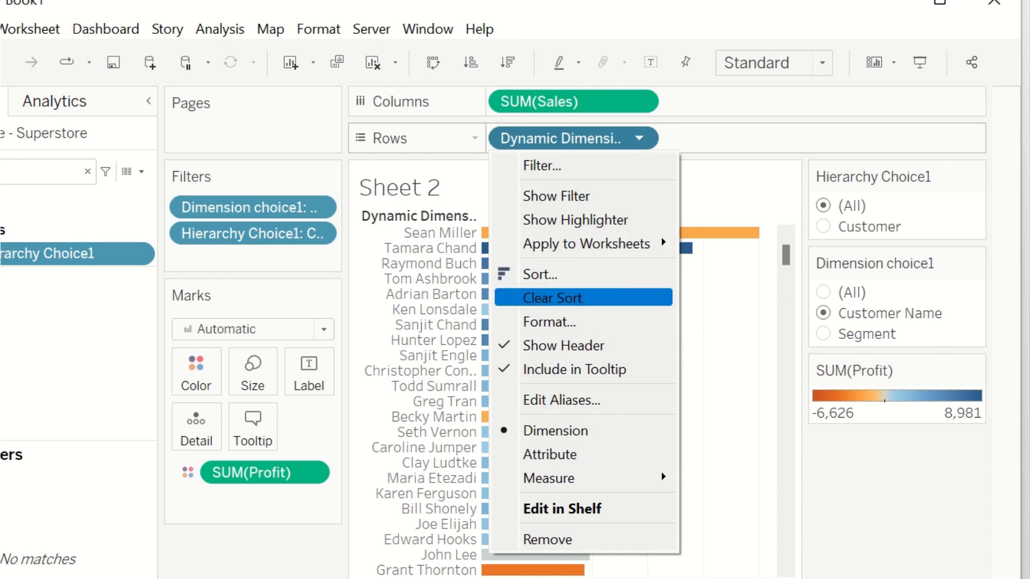
left_click(540, 274)
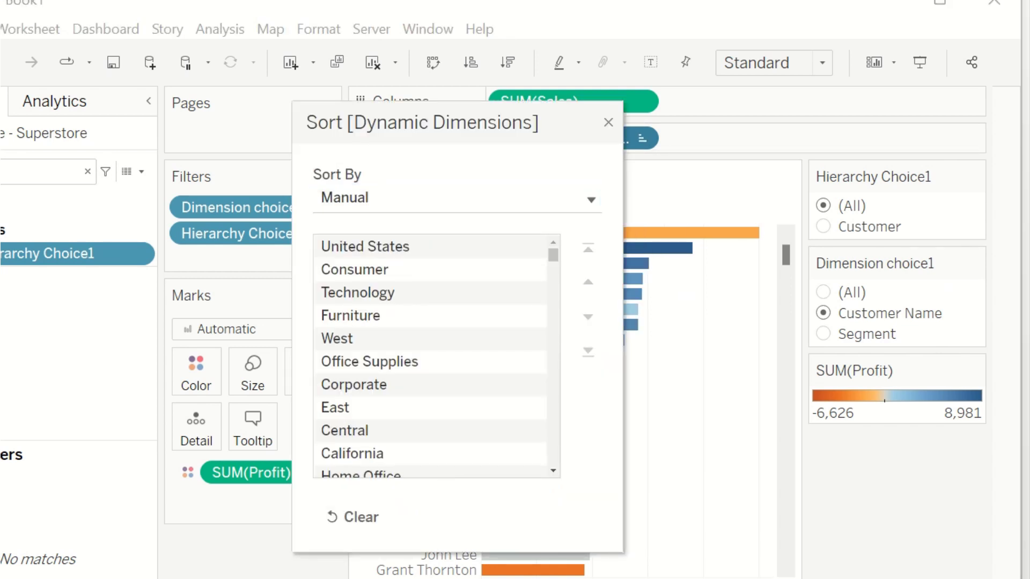
left_click(457, 198)
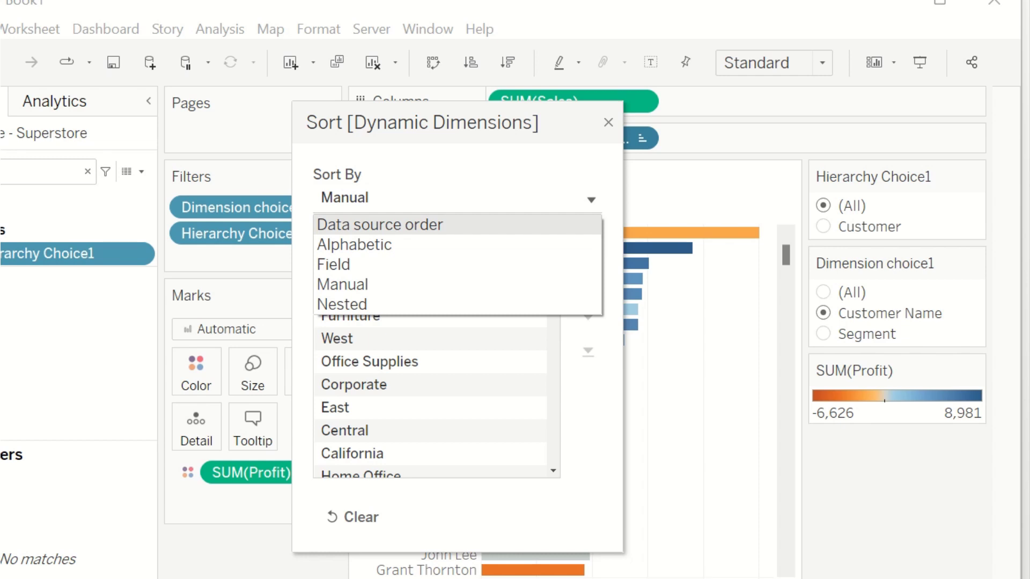
left_click(397, 304)
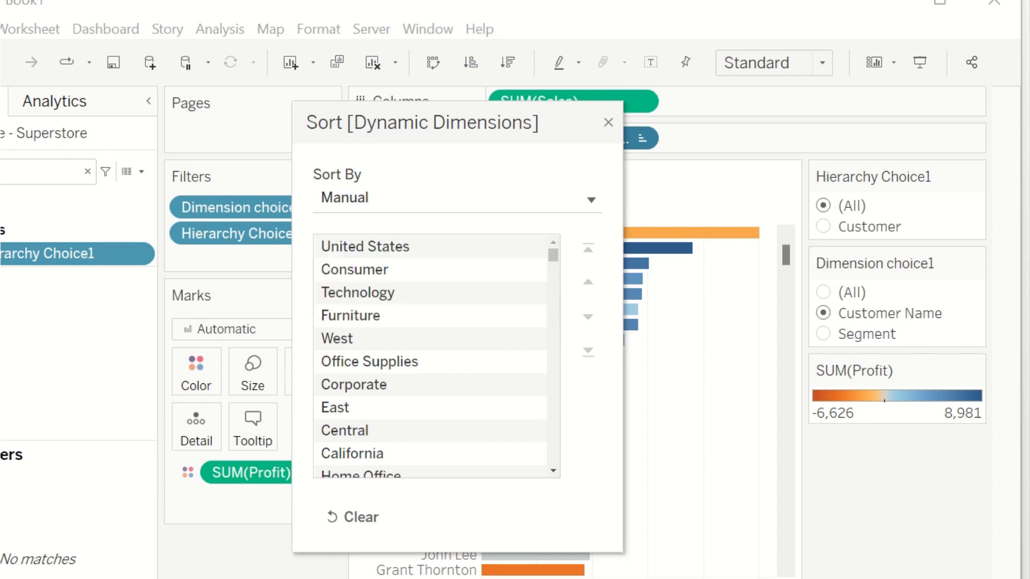
key("Down")
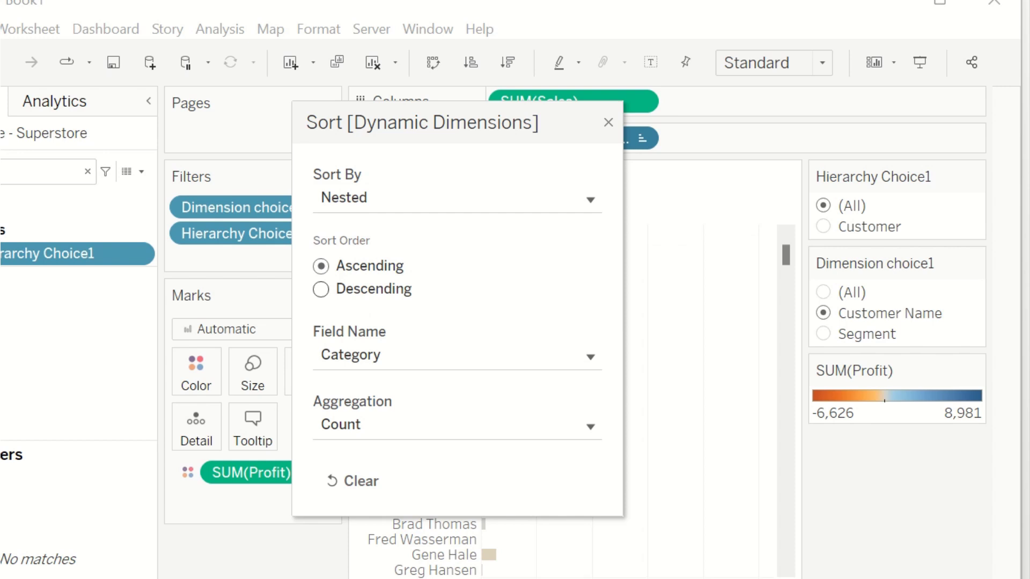
key("Down")
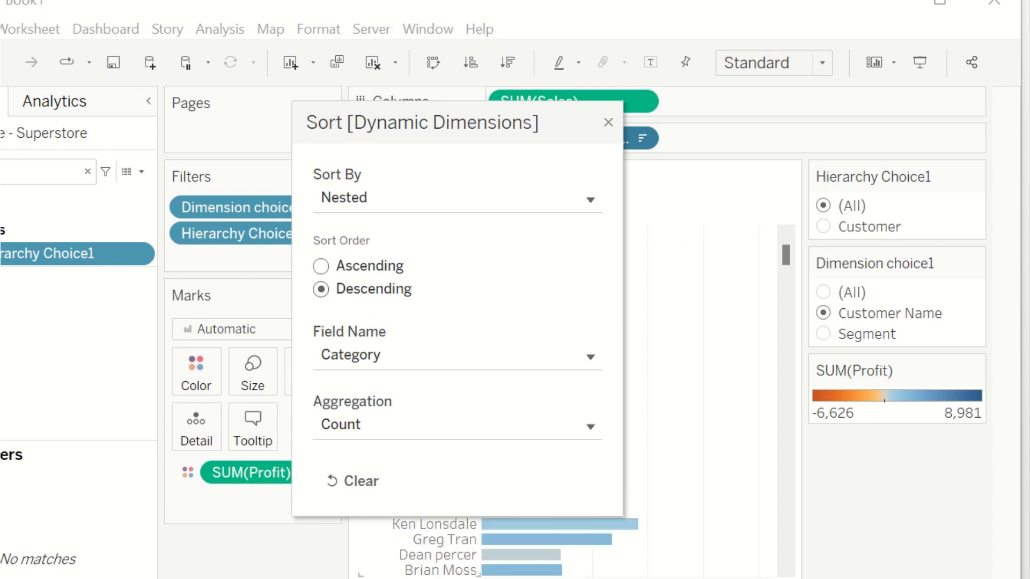
left_click(457, 356)
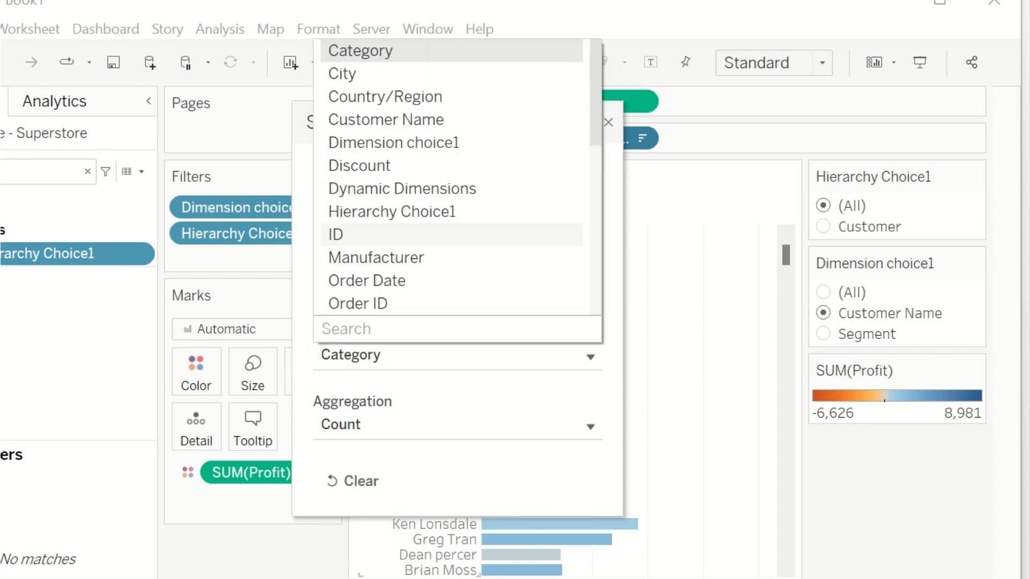